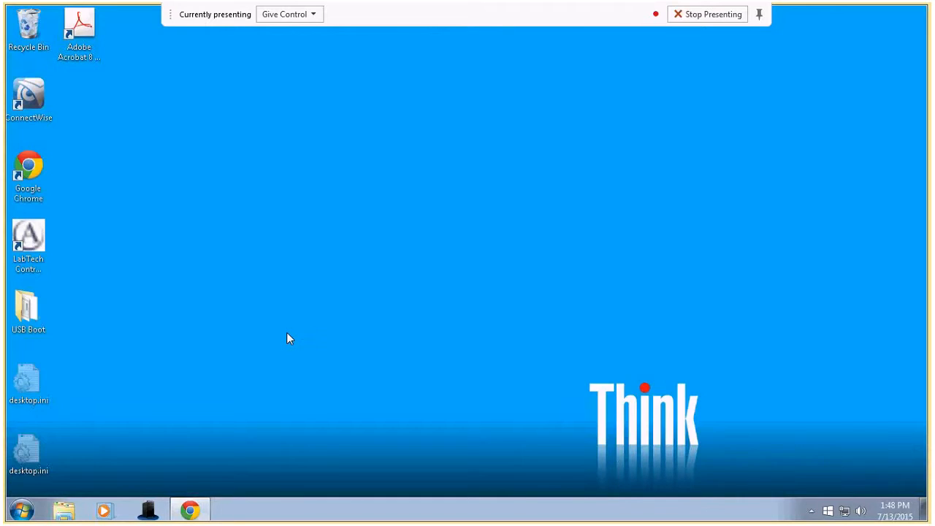
- Look through the installed programs in the Microsoft Office 2013 folder, including OneDrive for Business 2013
left_click(26, 512)
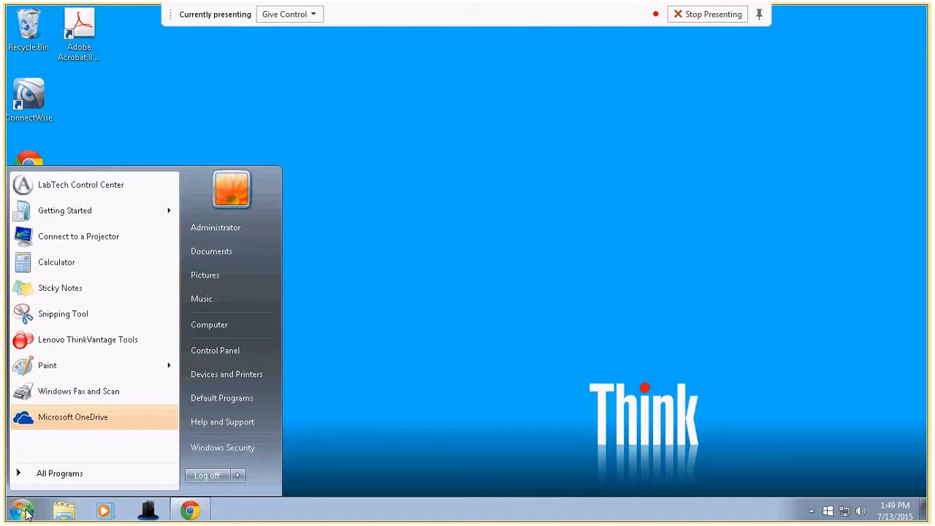
left_click(41, 474)
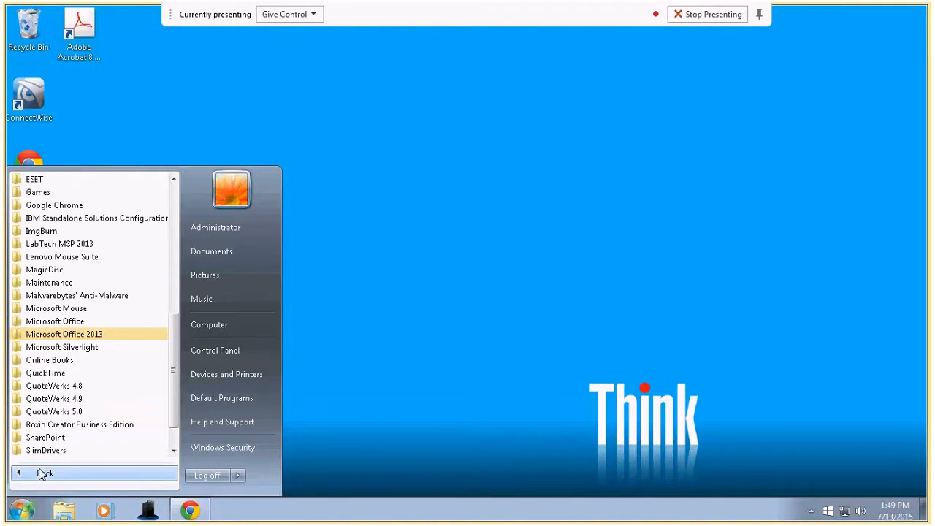
left_click(88, 338)
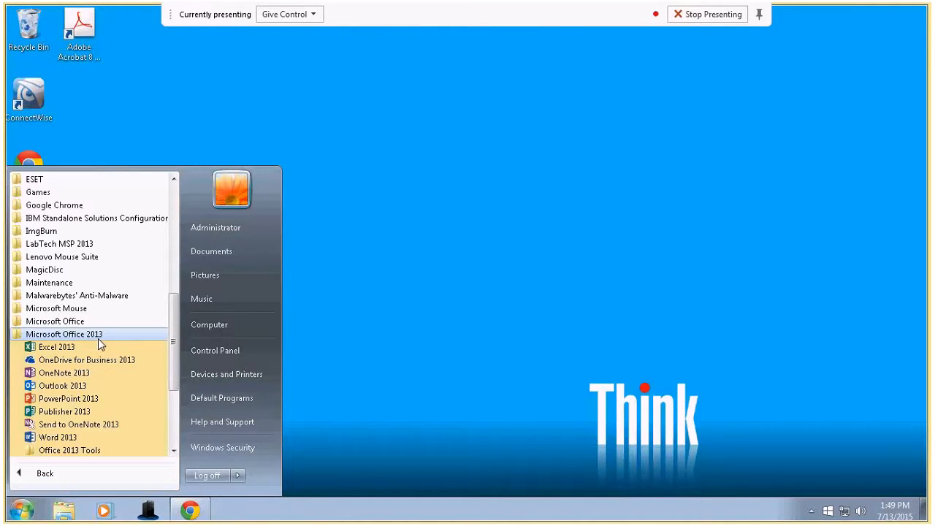
left_click(452, 315)
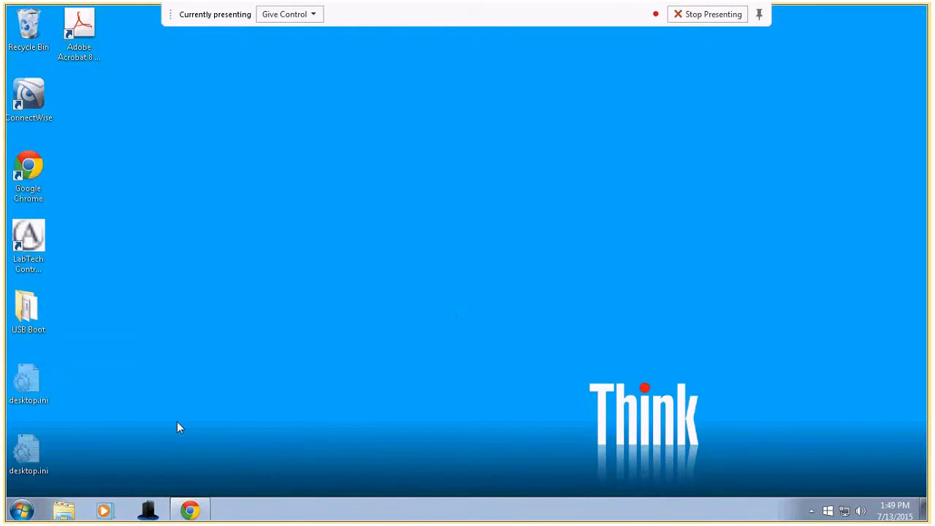
- Switch to Chrome and open the OneDrive for Business sync app page in the Office 365 software settings
left_click(187, 510)
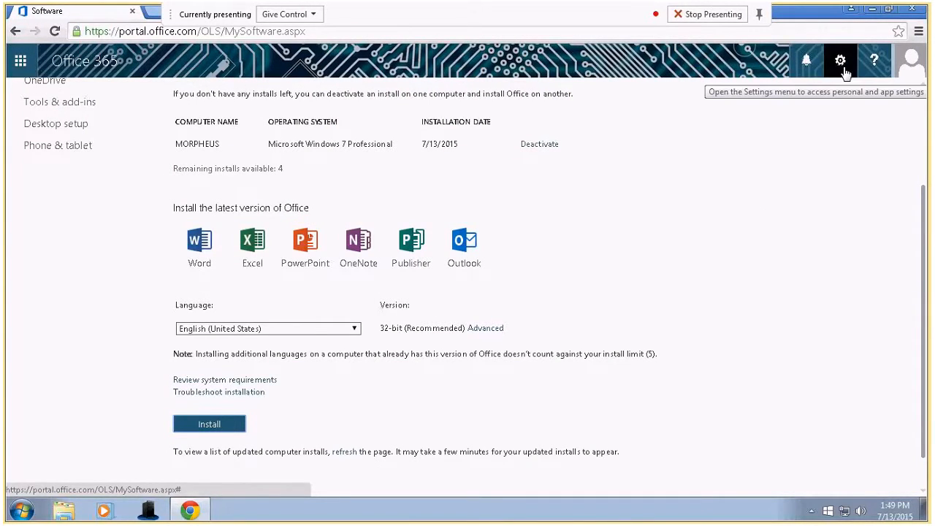
left_click_drag(924, 255, 925, 204)
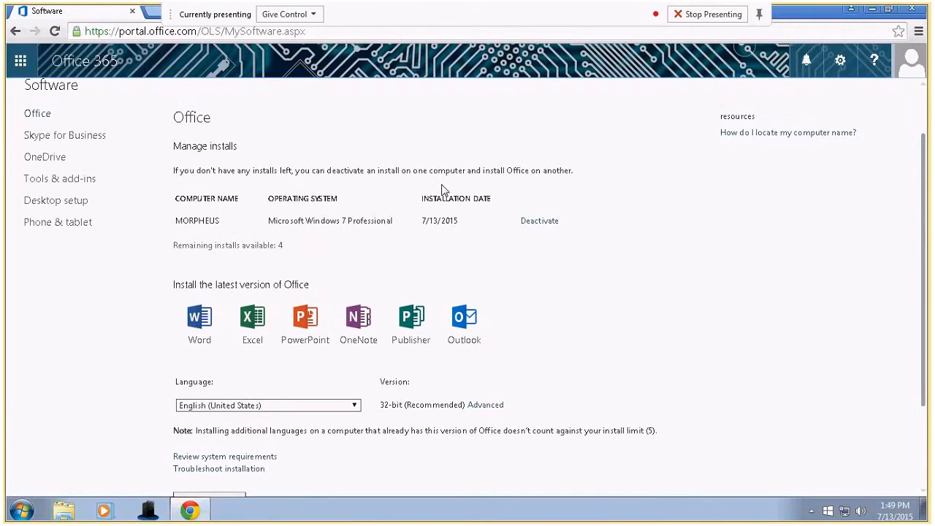
left_click(841, 61)
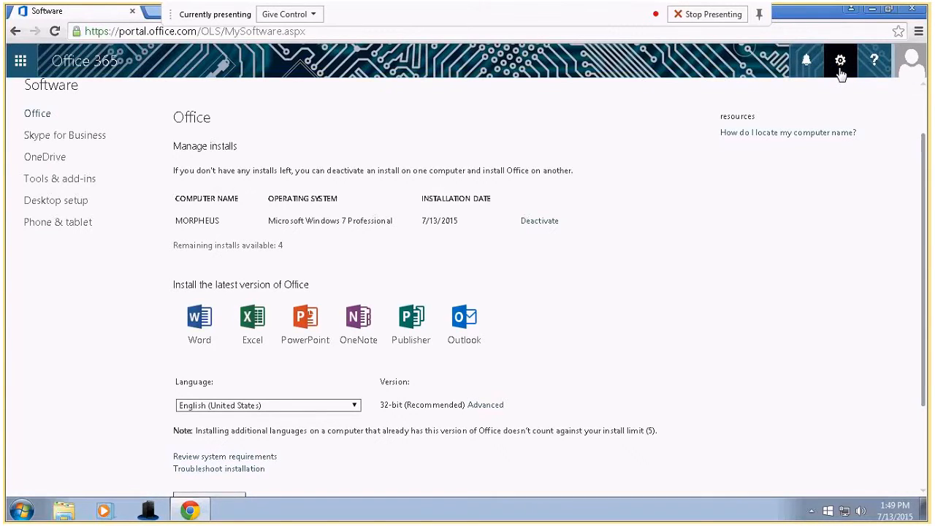
left_click(798, 118)
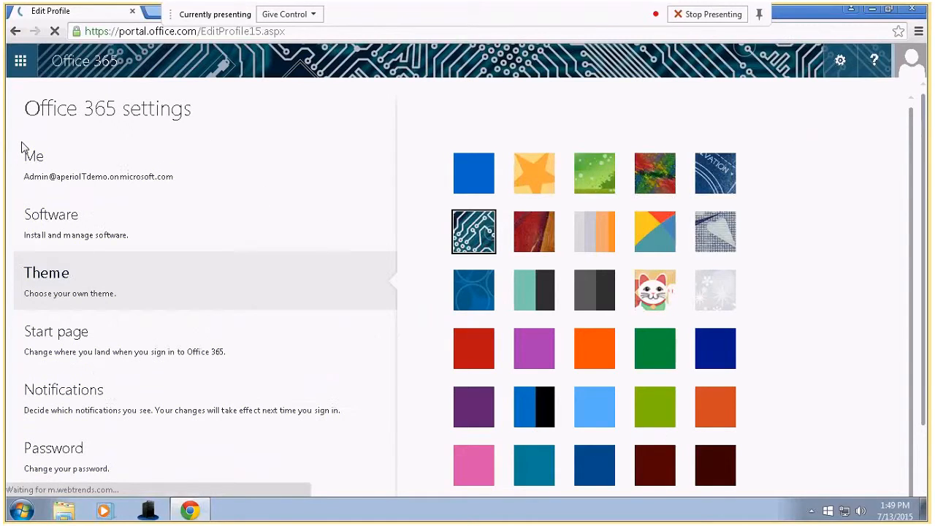
left_click(52, 237)
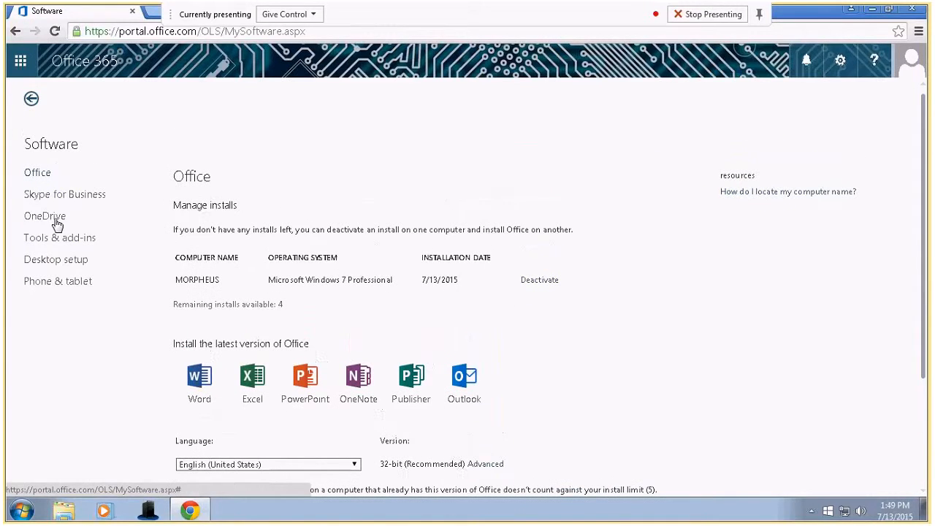
left_click(58, 224)
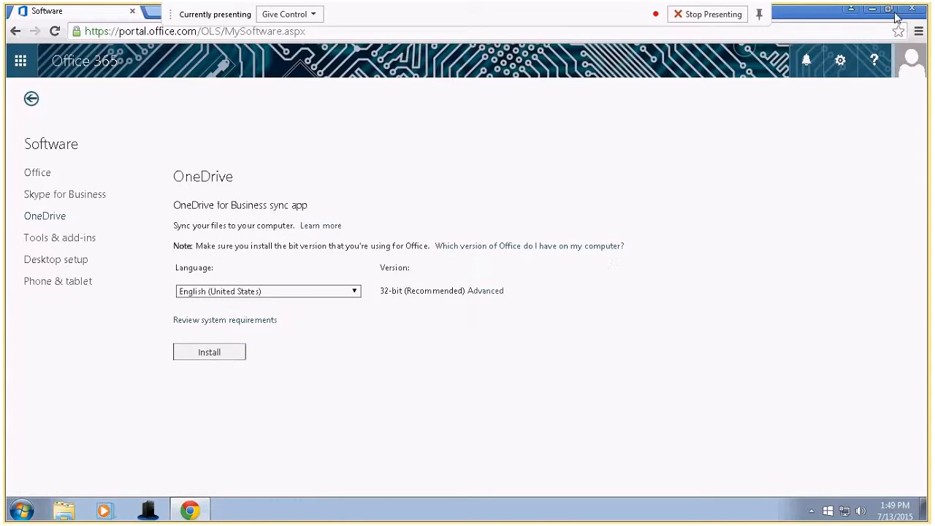
left_click(873, 9)
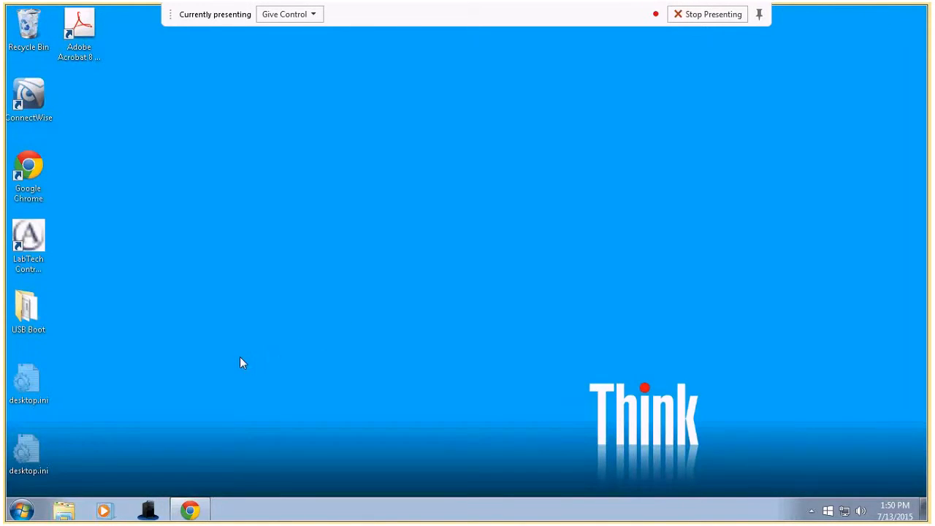
left_click(8, 511)
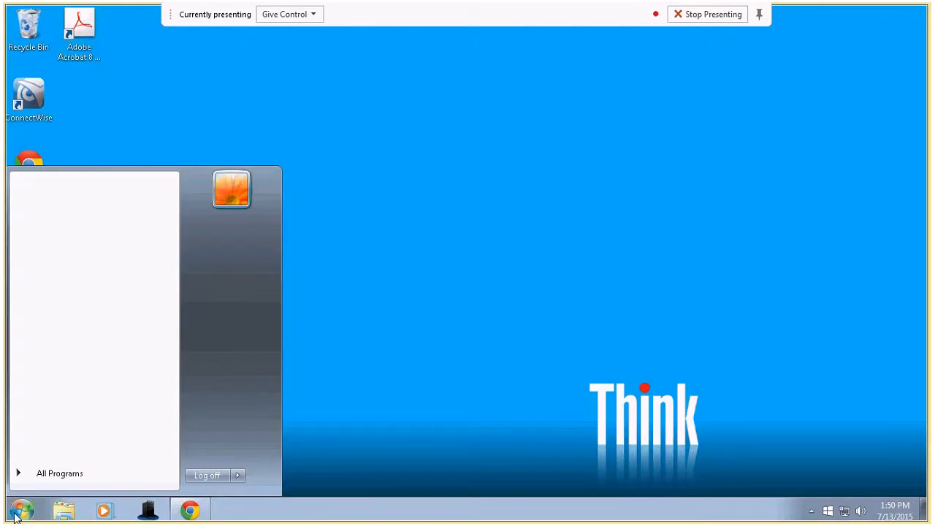
left_click(42, 475)
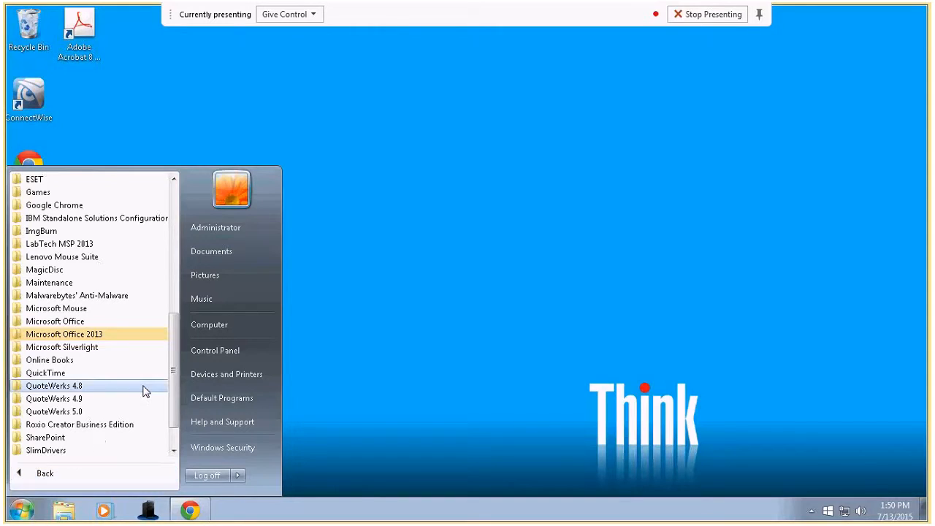
left_click(109, 335)
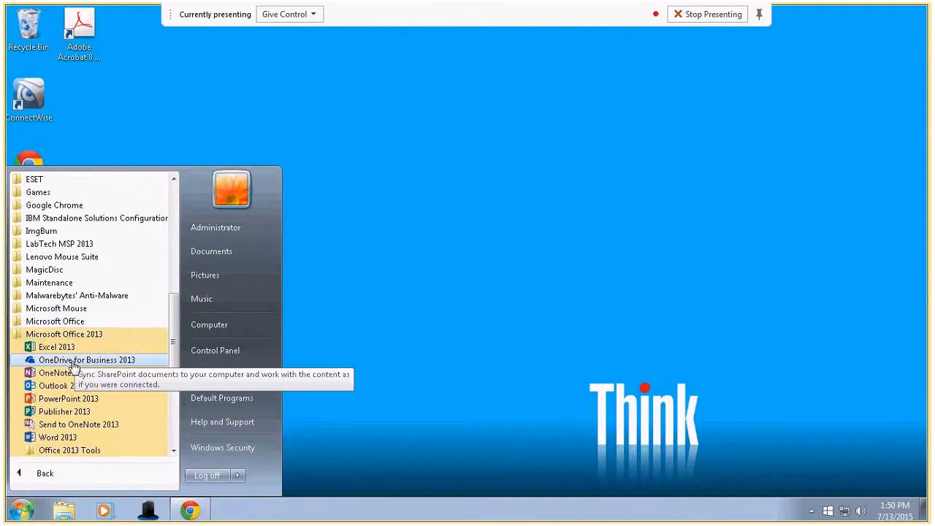
left_click(73, 361)
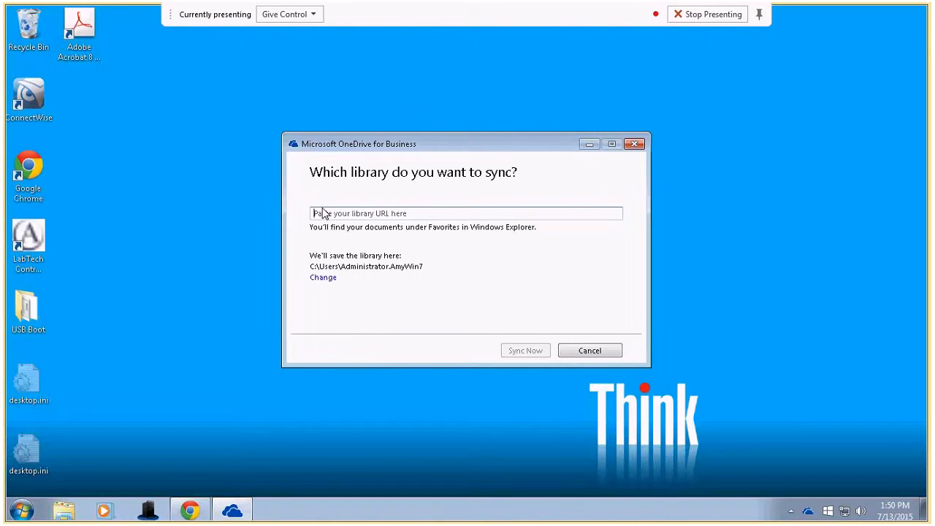
left_click(576, 350)
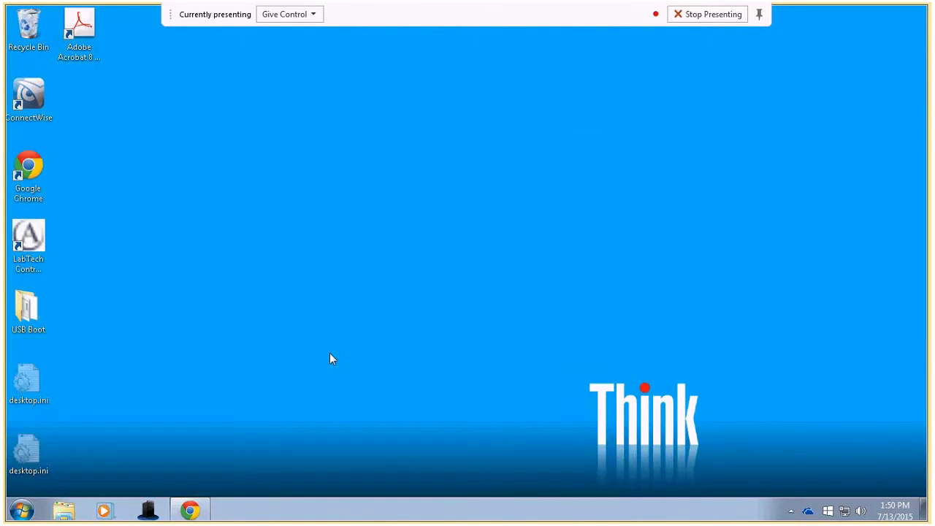
- Switch to Chrome, open OneDrive from the Office 365 home page and continue past its welcome page
left_click(190, 513)
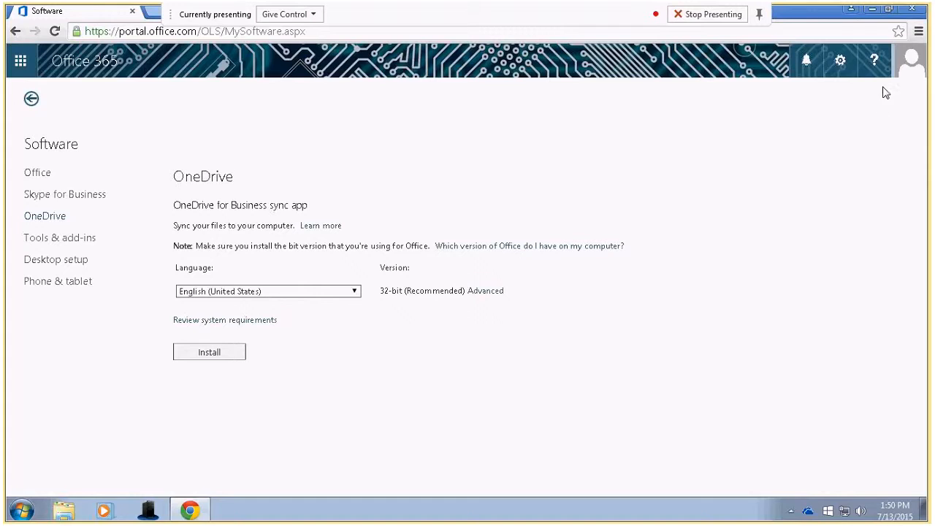
left_click(110, 69)
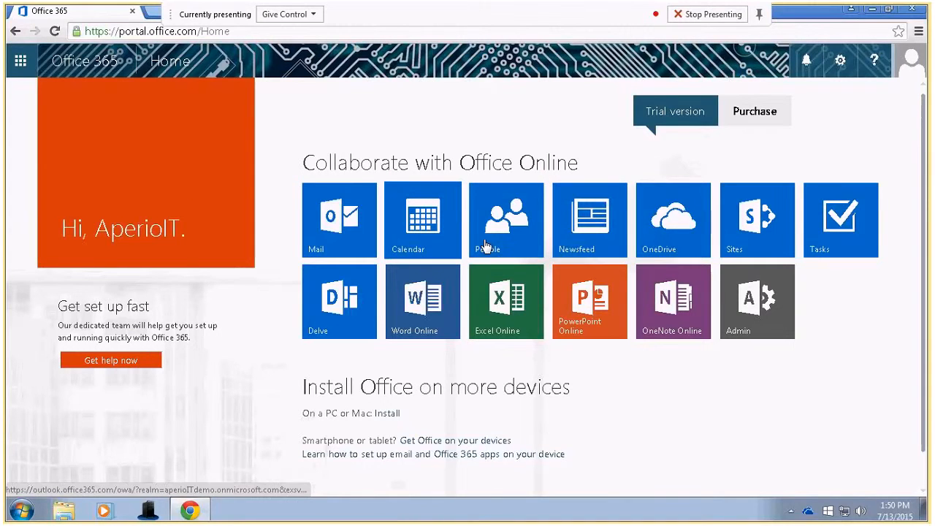
left_click(664, 232)
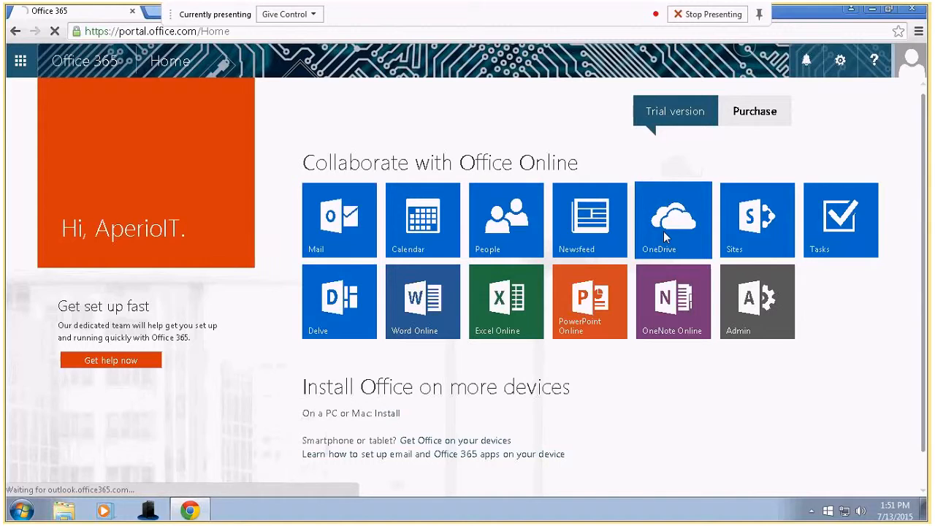
left_click(663, 230)
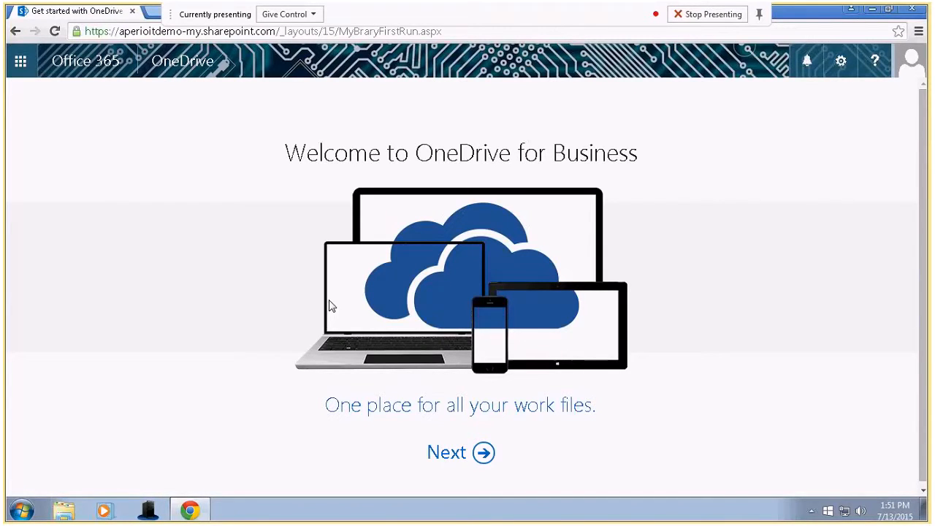
left_click(482, 453)
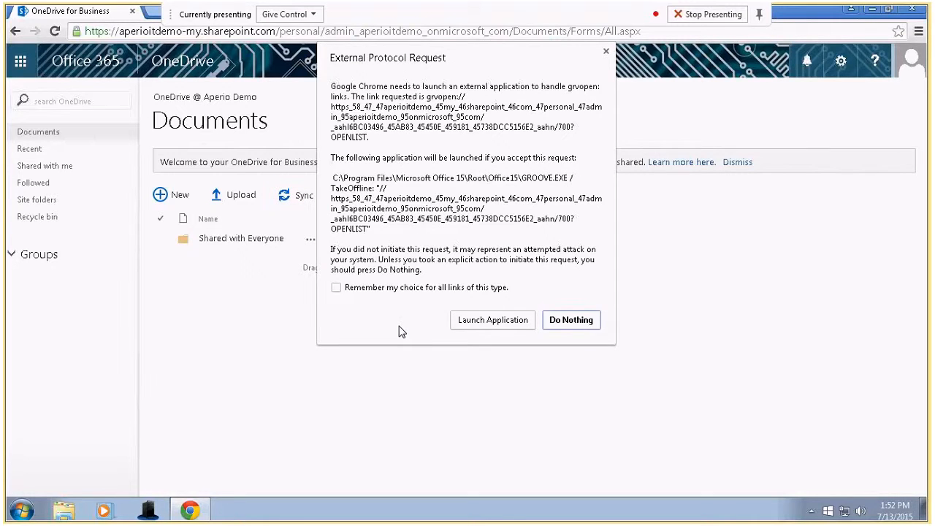
- Allow the browser to launch the sync application and sync the OneDrive for Business documents to the default local folder
left_click(468, 322)
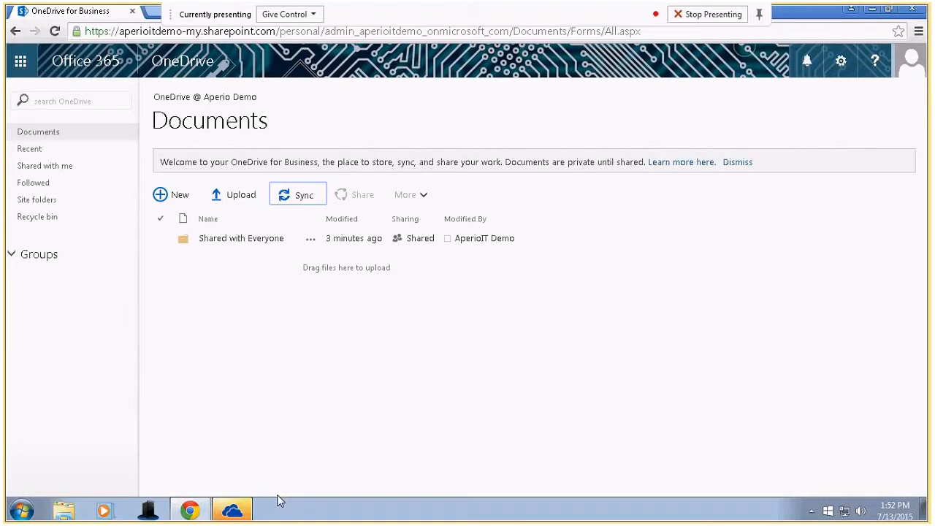
left_click(248, 513)
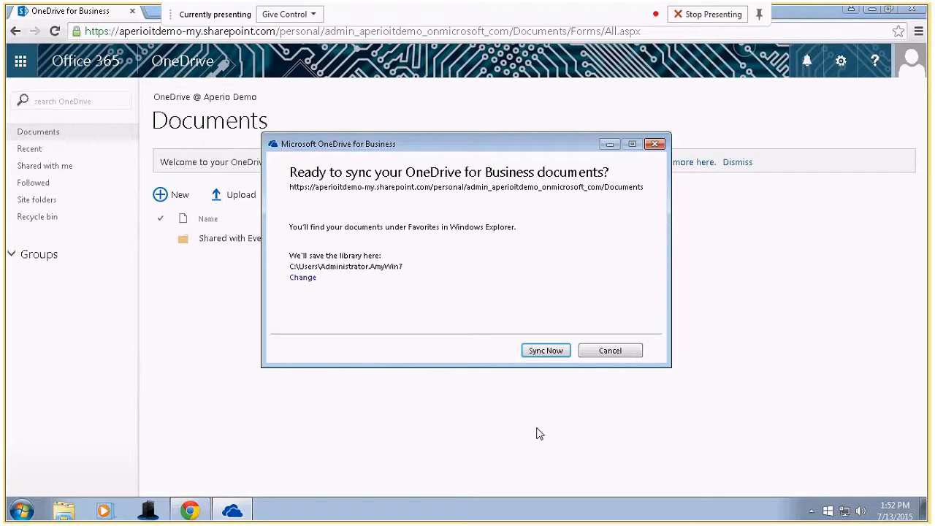
left_click(557, 354)
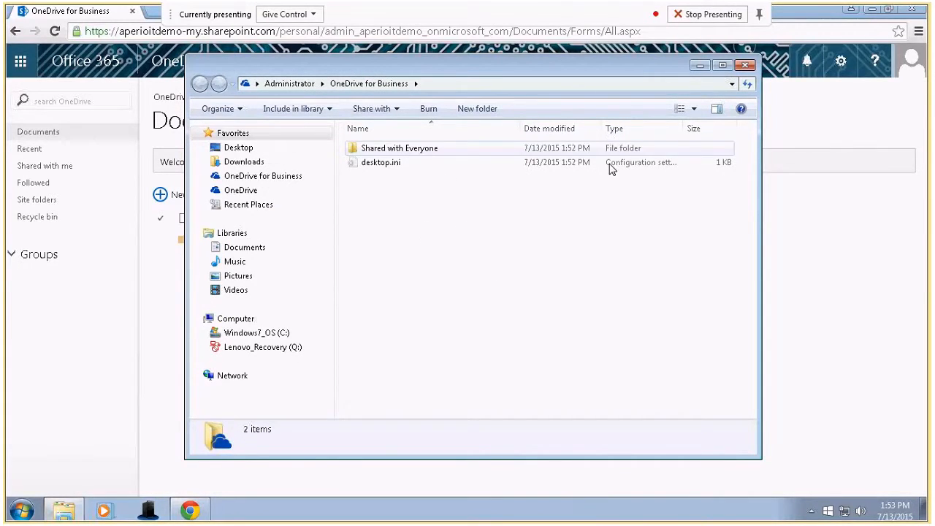
- Create a text document named syncme.txt on the desktop and move it into the OneDrive for Business folder
left_click(872, 9)
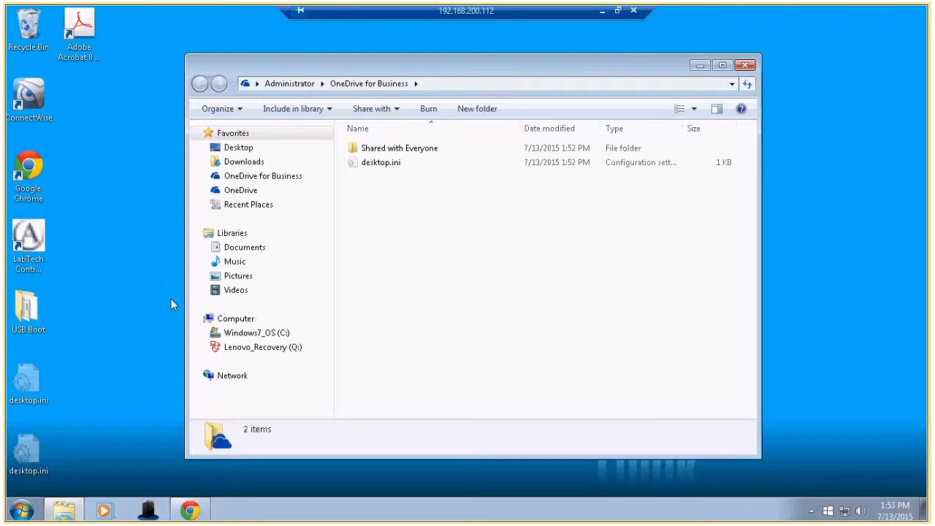
left_click(127, 241)
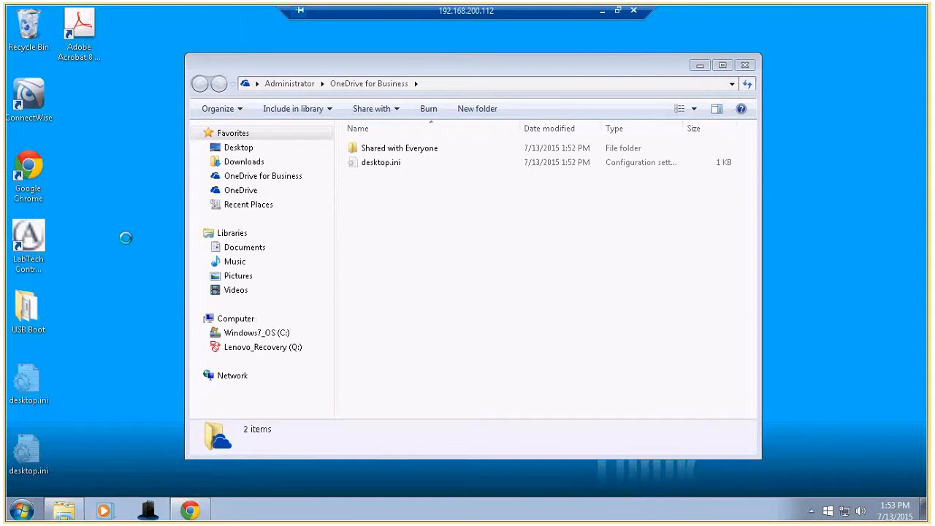
right_click(126, 239)
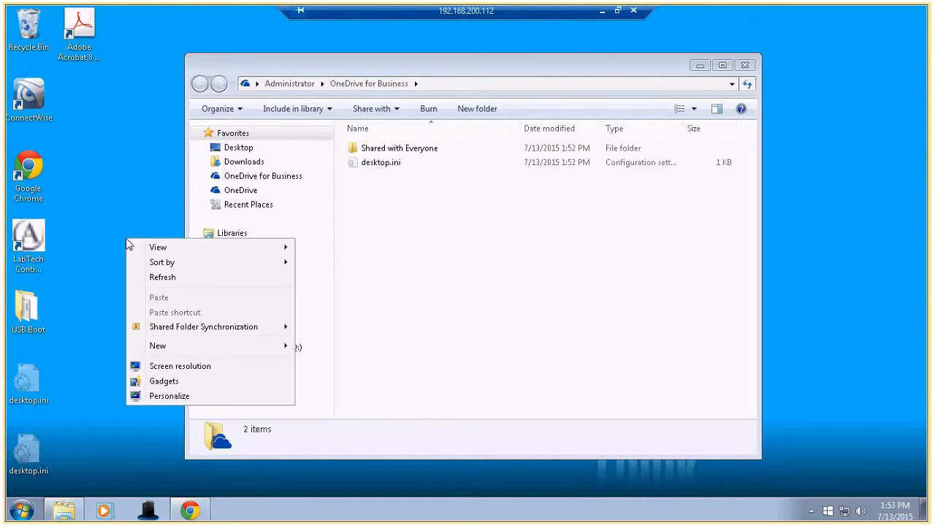
mouse_move(160, 346)
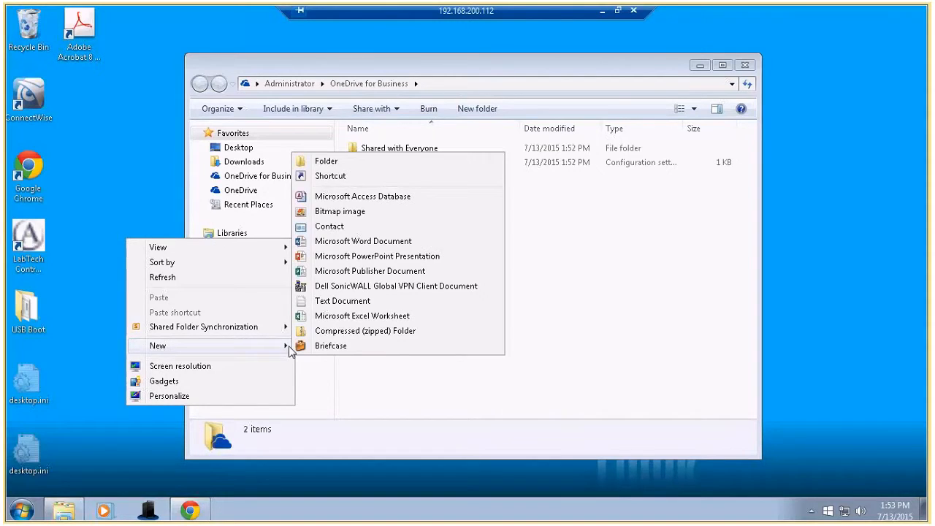
left_click(327, 302)
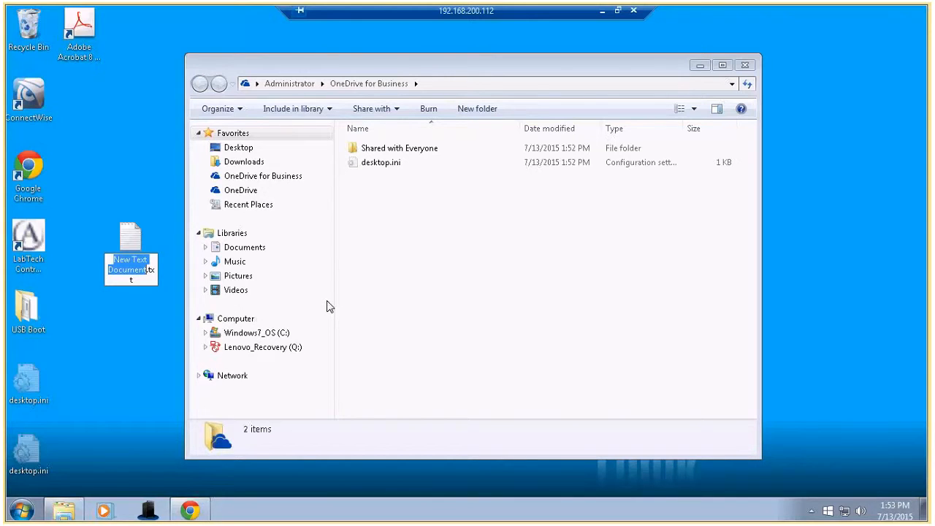
type("syncme")
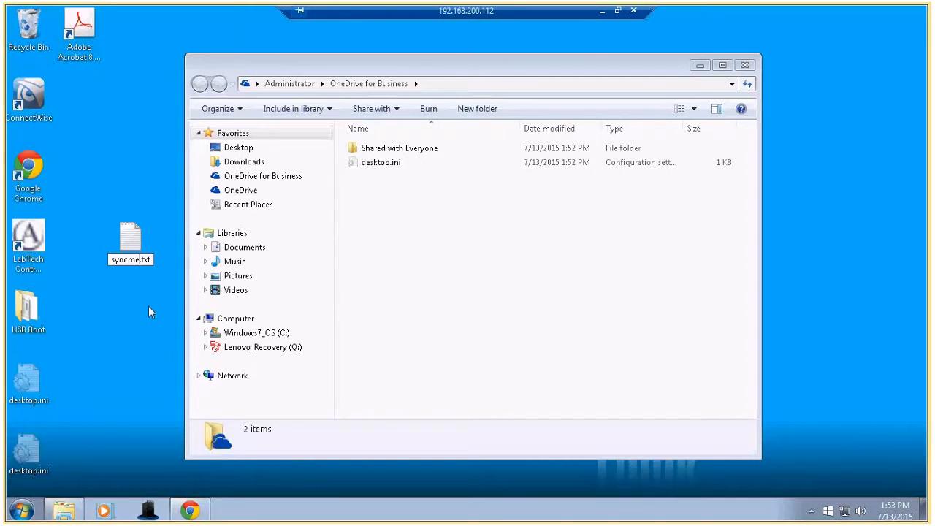
key("Return")
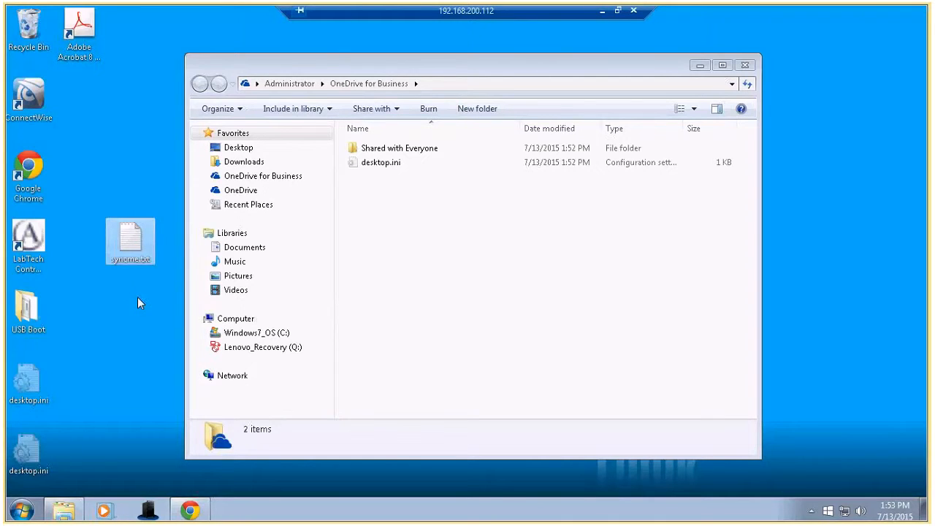
left_click_drag(137, 243, 415, 234)
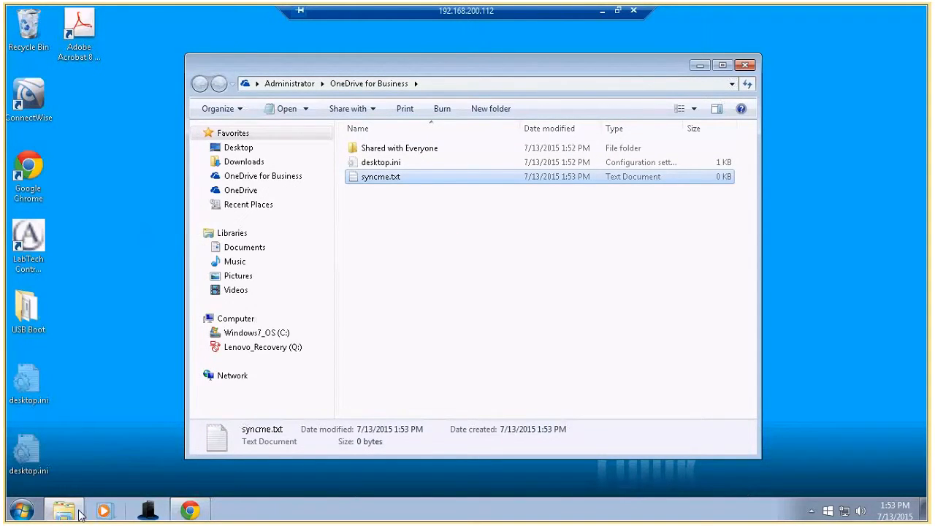
- Set the Microsoft OneDrive for Business notification area icon to Show icon and notifications and apply the change
left_click(22, 511)
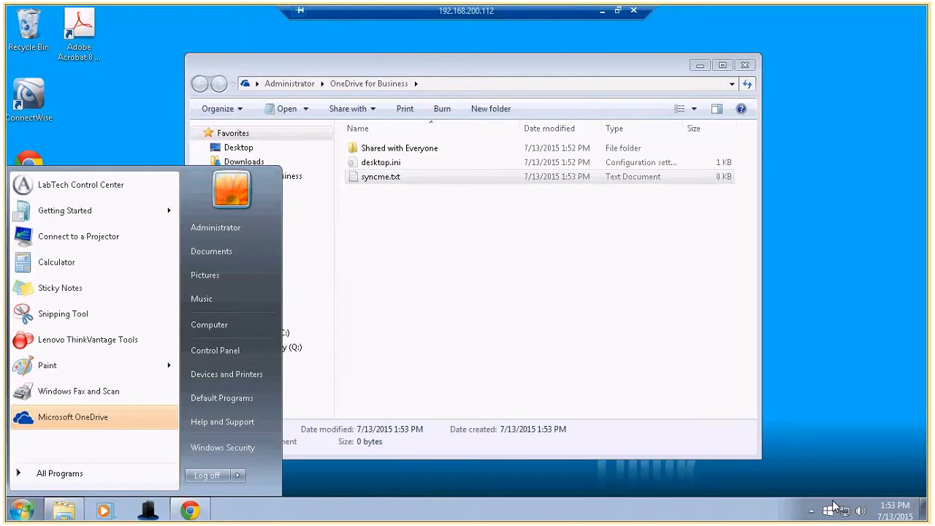
left_click(811, 510)
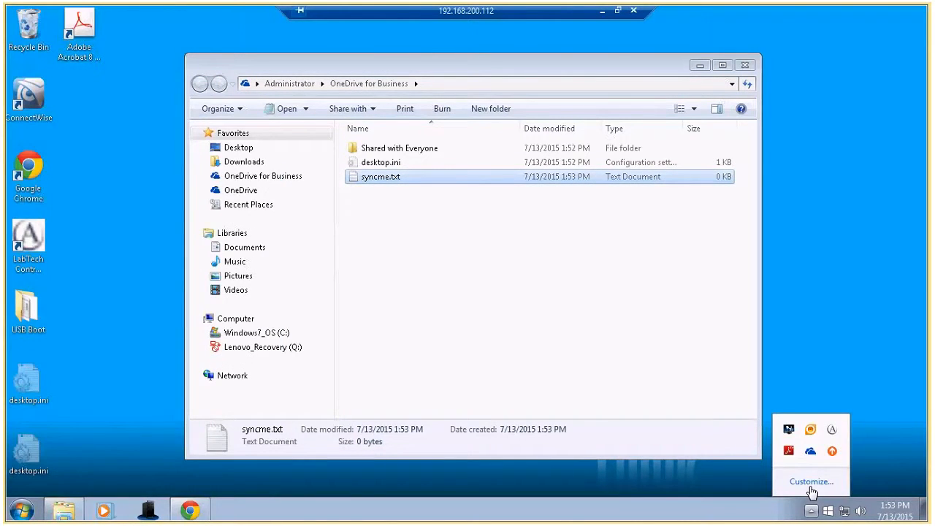
left_click(724, 454)
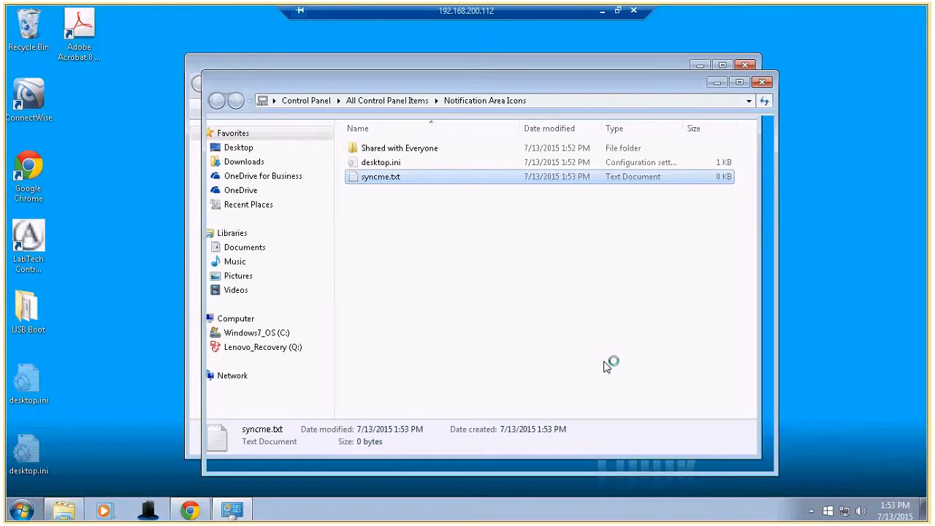
left_click_drag(706, 255, 707, 326)
left_click(577, 263)
left_click(556, 274)
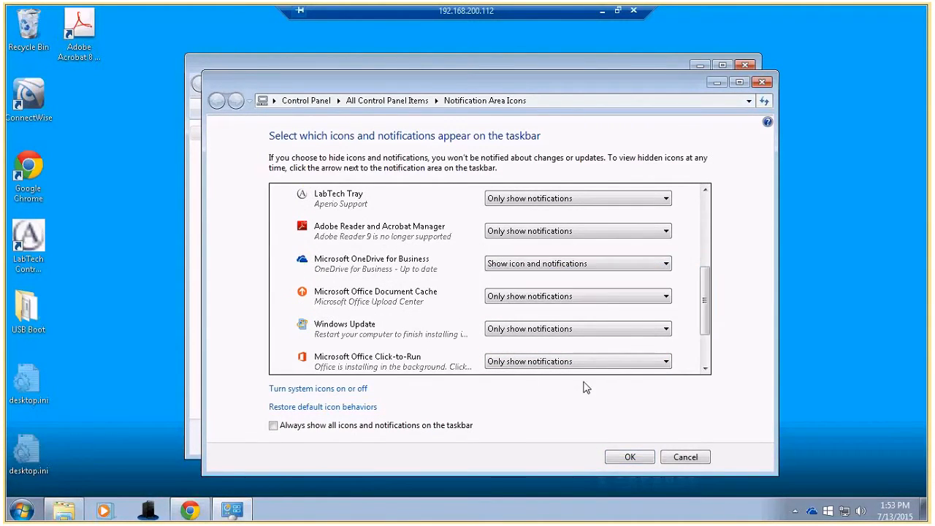
left_click(630, 457)
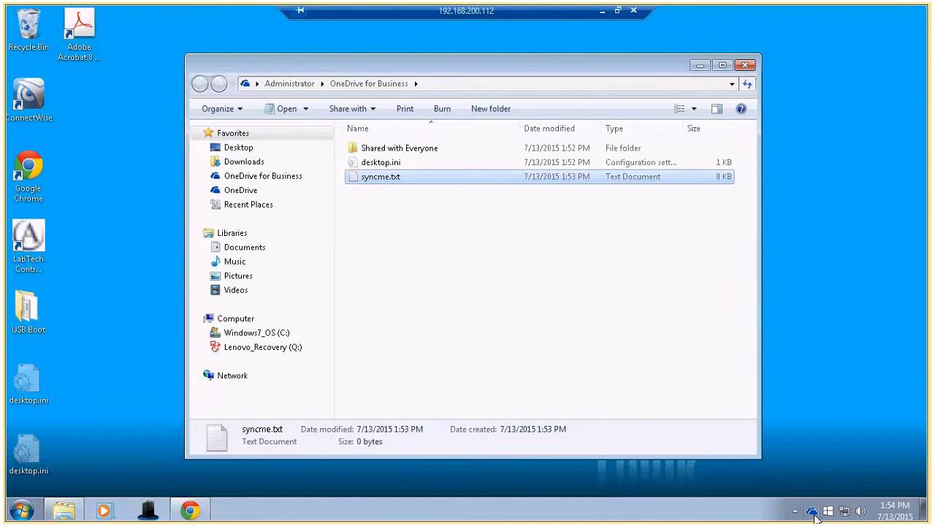
- Switch to Chrome and reload the OneDrive Documents page to check for the syncme file, then minimize the browser
mouse_move(813, 512)
left_click(191, 511)
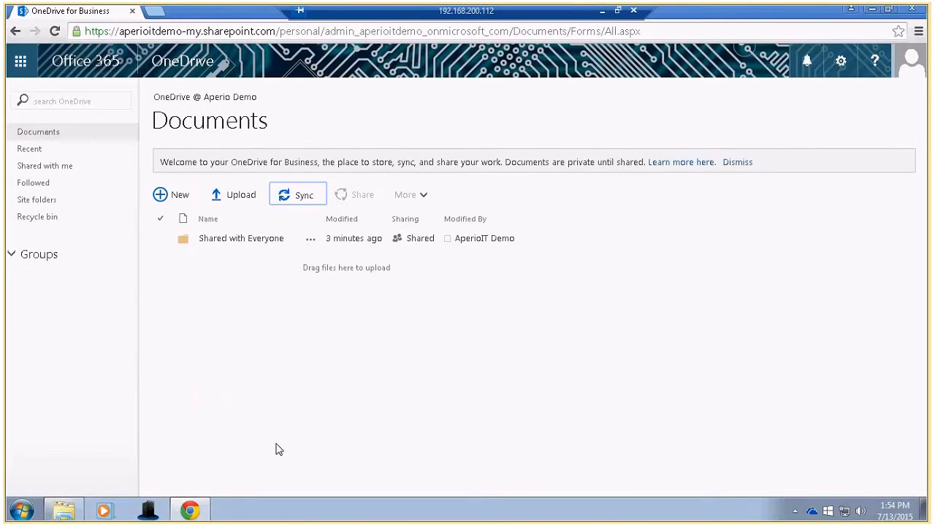
left_click(55, 31)
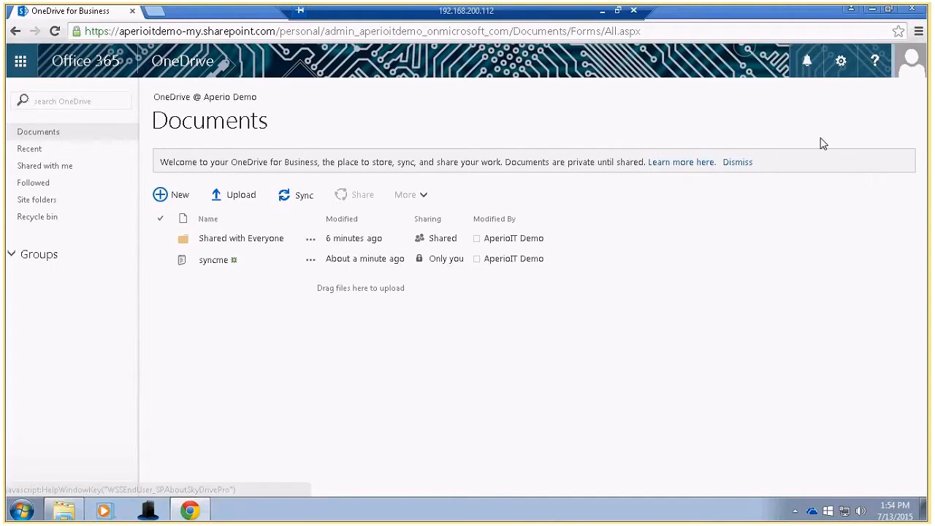
left_click(873, 12)
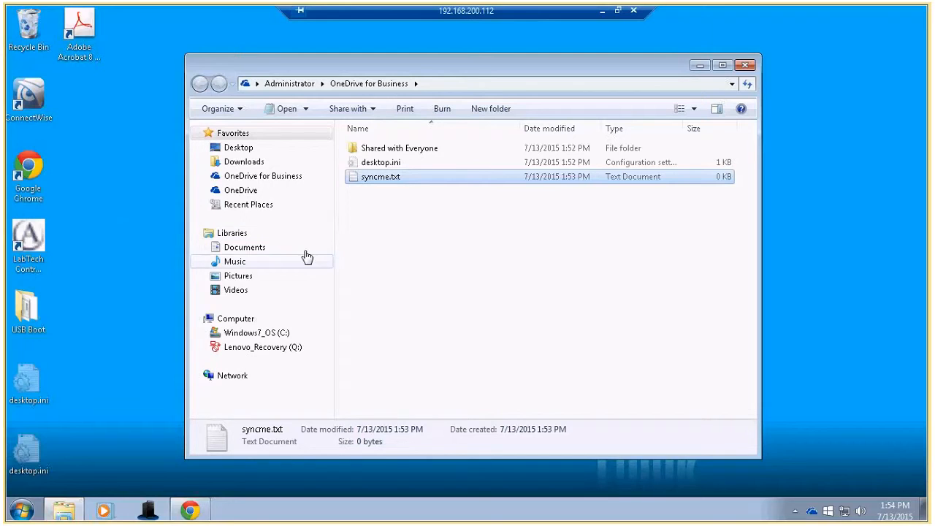
- Create a new folder named mydata in the local OneDrive for Business folder
right_click(383, 221)
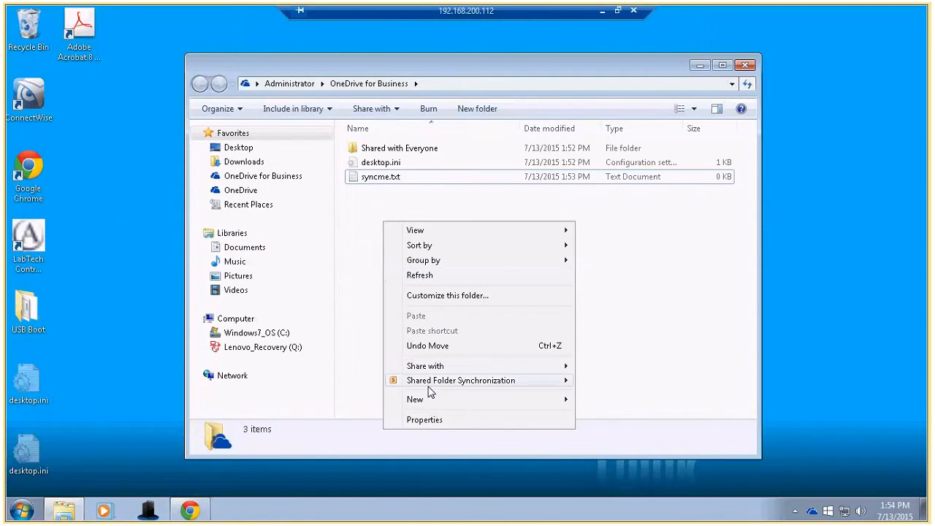
mouse_move(486, 401)
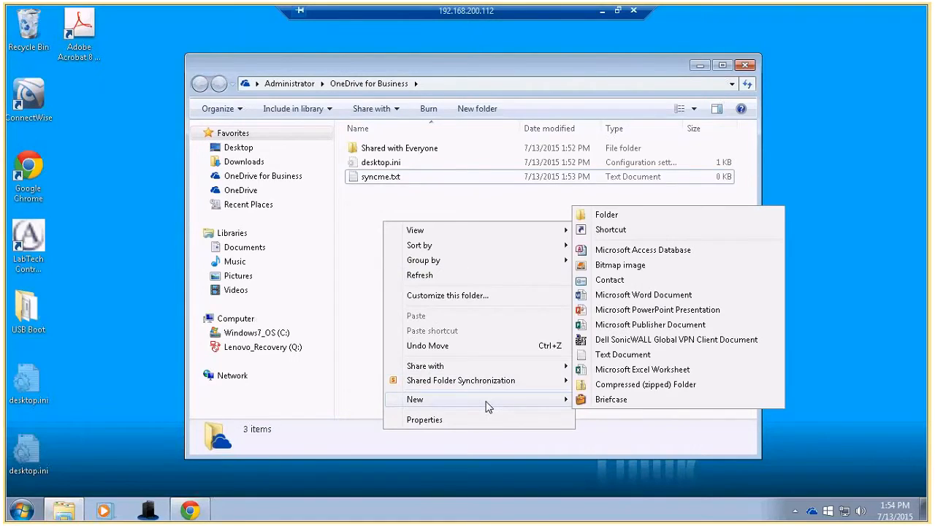
left_click(622, 215)
type("mydata")
key("Return")
left_click(562, 279)
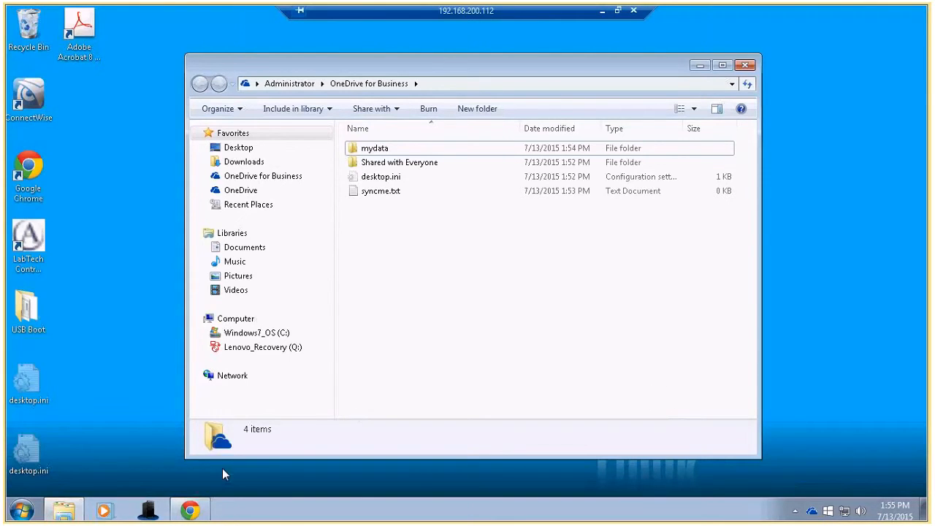
- Switch to Chrome and refresh the online Documents list to check for the mydata folder, then return to the local folder
left_click(190, 511)
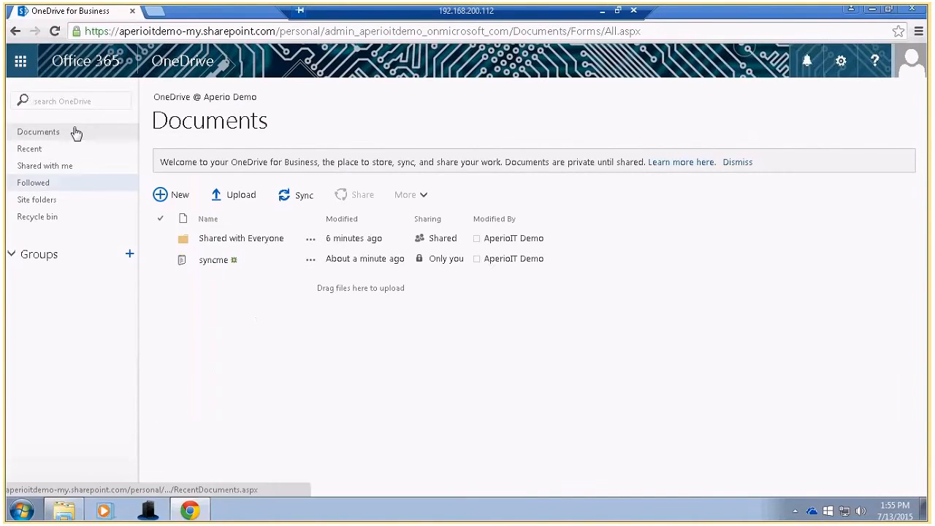
left_click(54, 32)
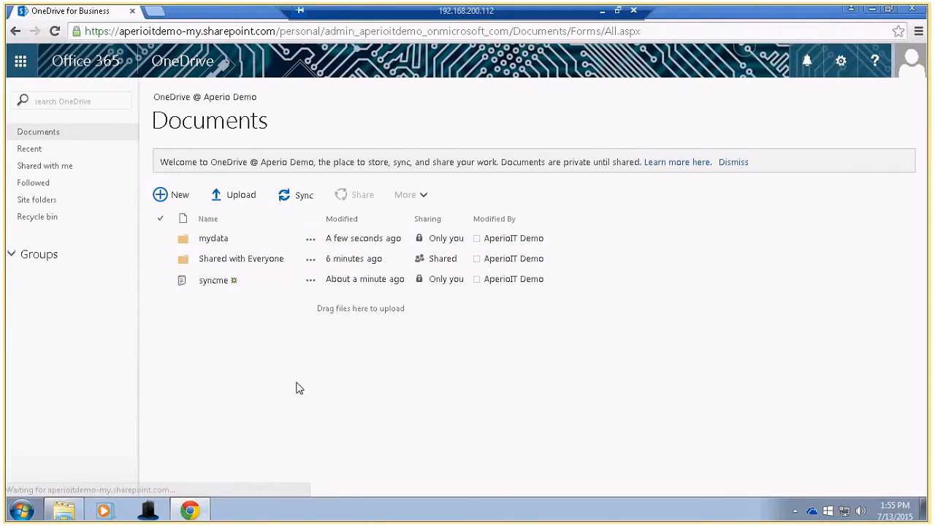
left_click(870, 12)
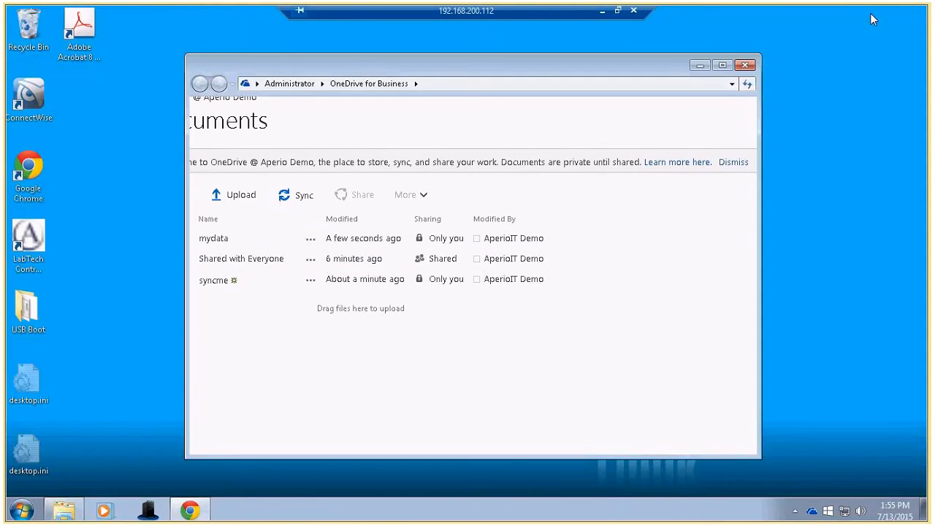